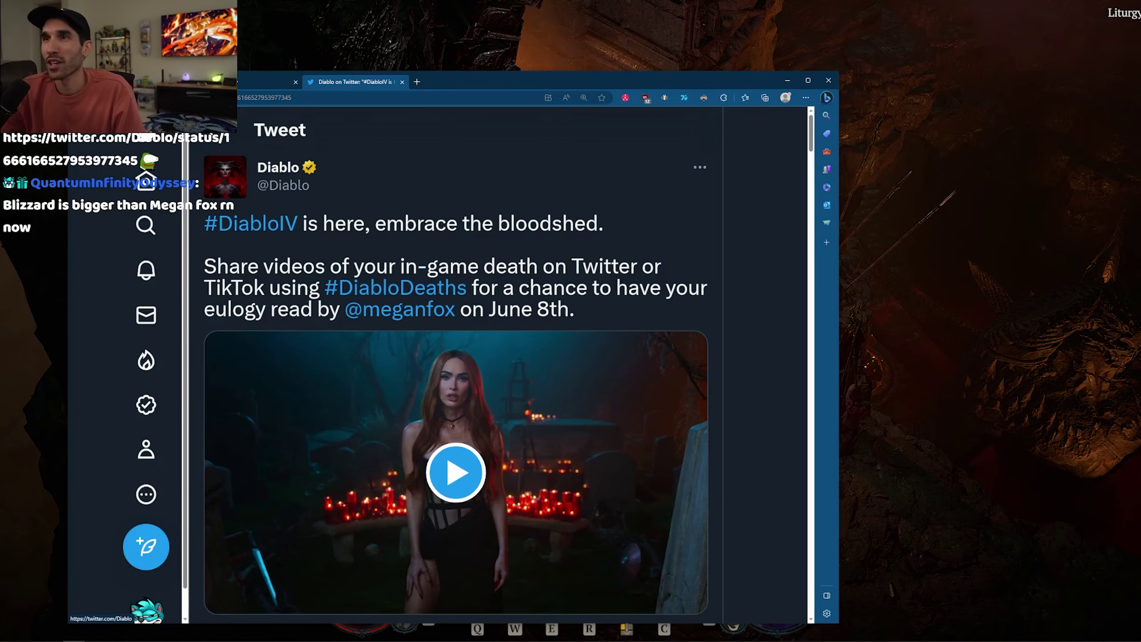
# Step: Play the Diablo tweet's Megan Fox eulogy video and pause it at 0:10
pyautogui.click(467, 483)
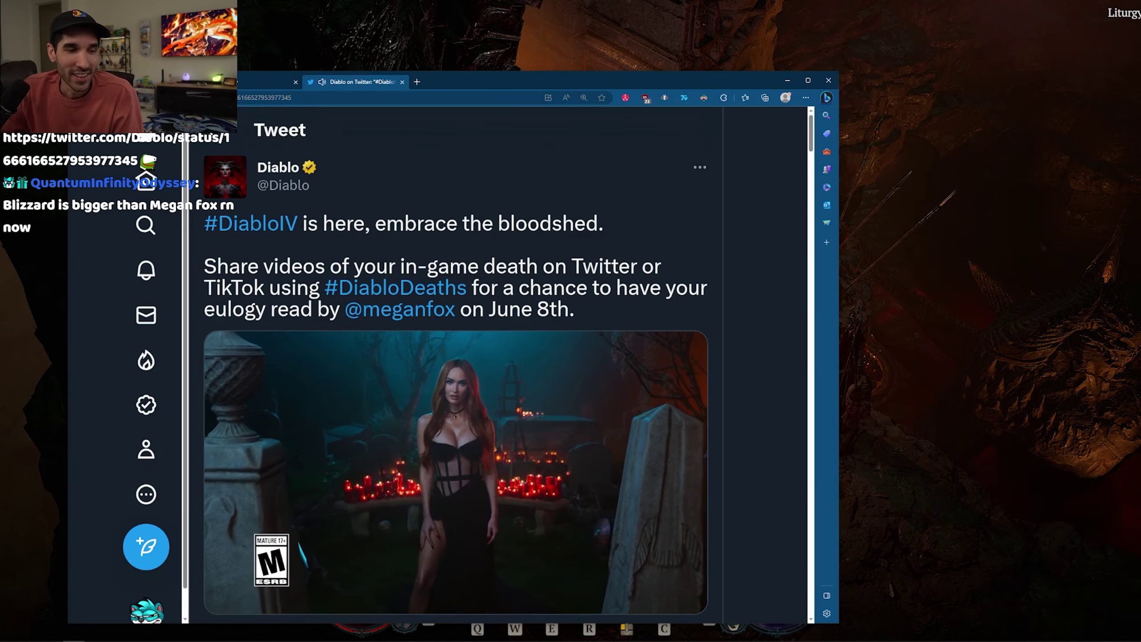
pyautogui.hotkey('alt', 'Tab')
pyautogui.click(752, 539)
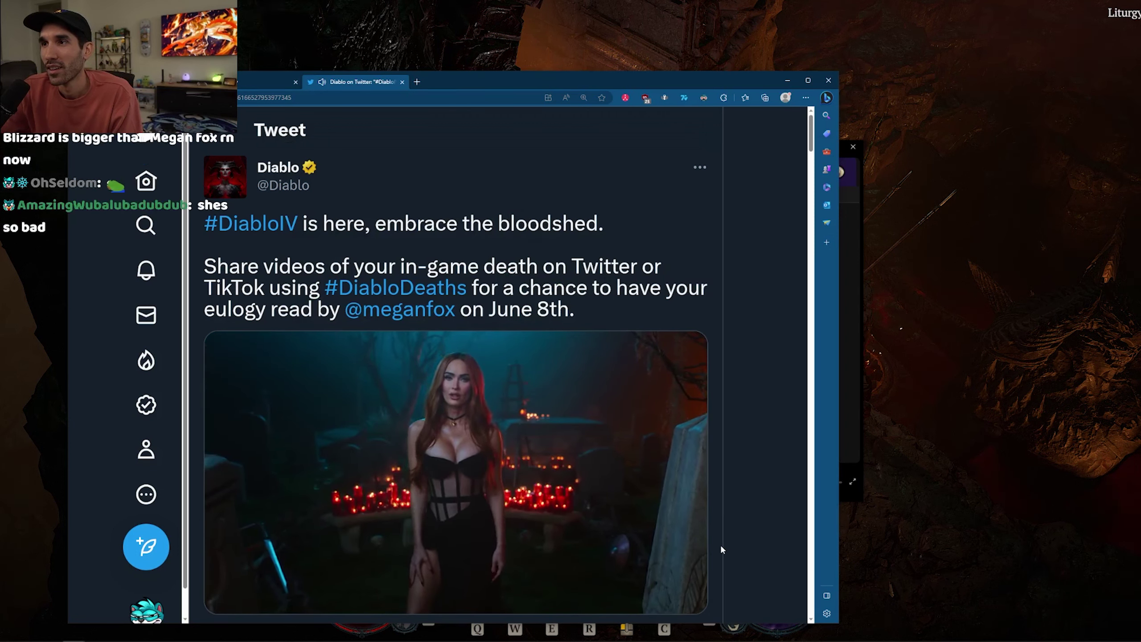
pyautogui.click(538, 500)
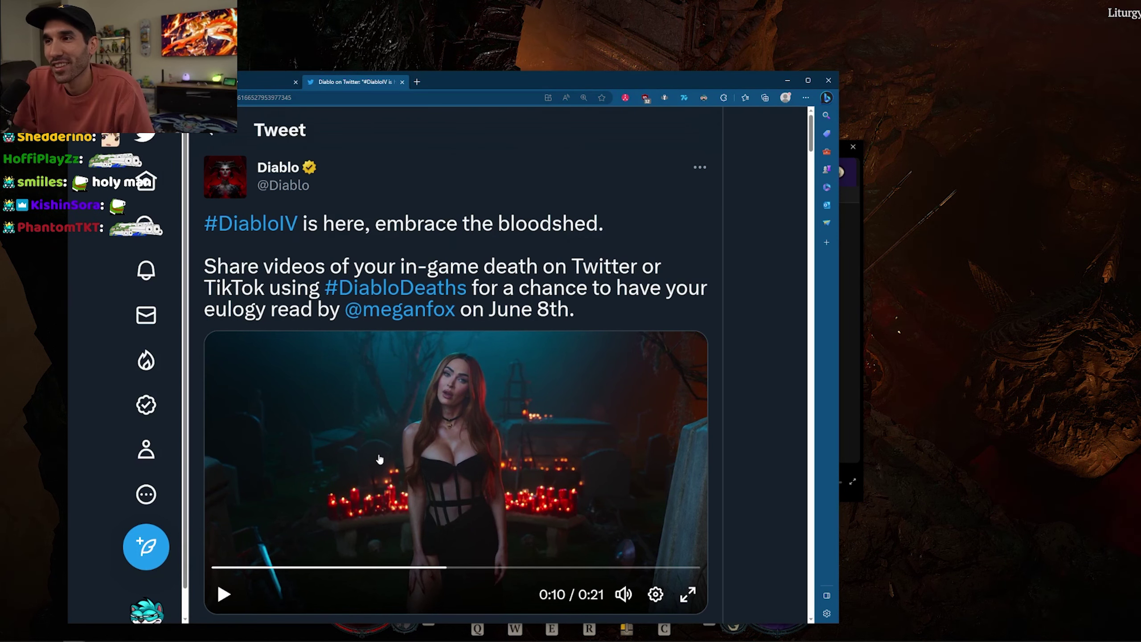
pyautogui.scroll(-1, 374, 455)
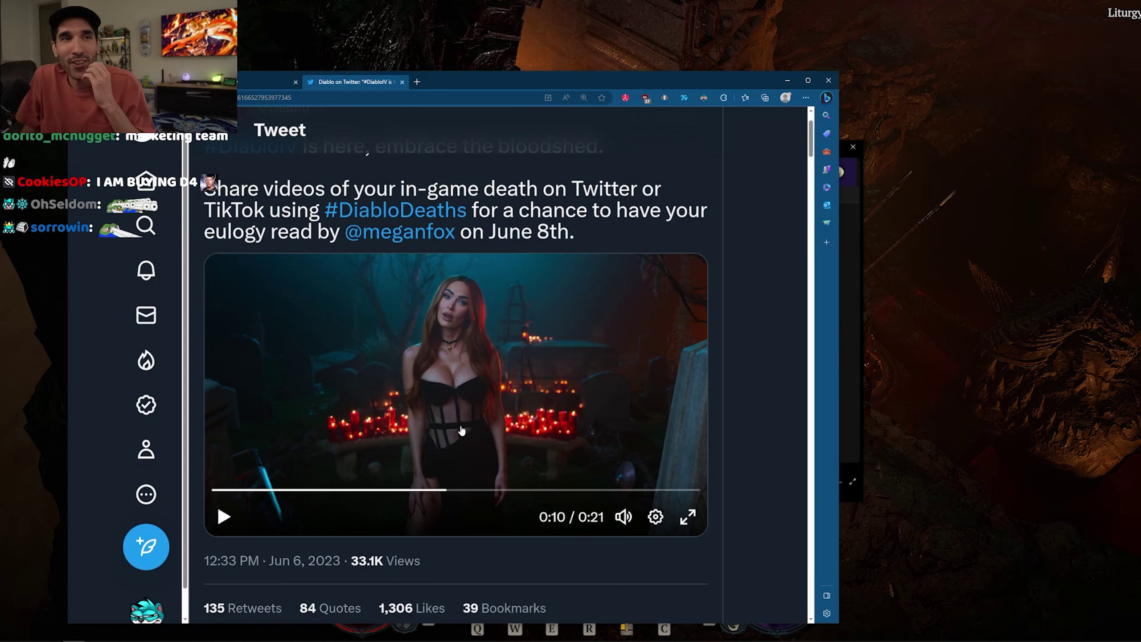
pyautogui.scroll(-2, 414, 462)
pyautogui.scroll(-2, 412, 464)
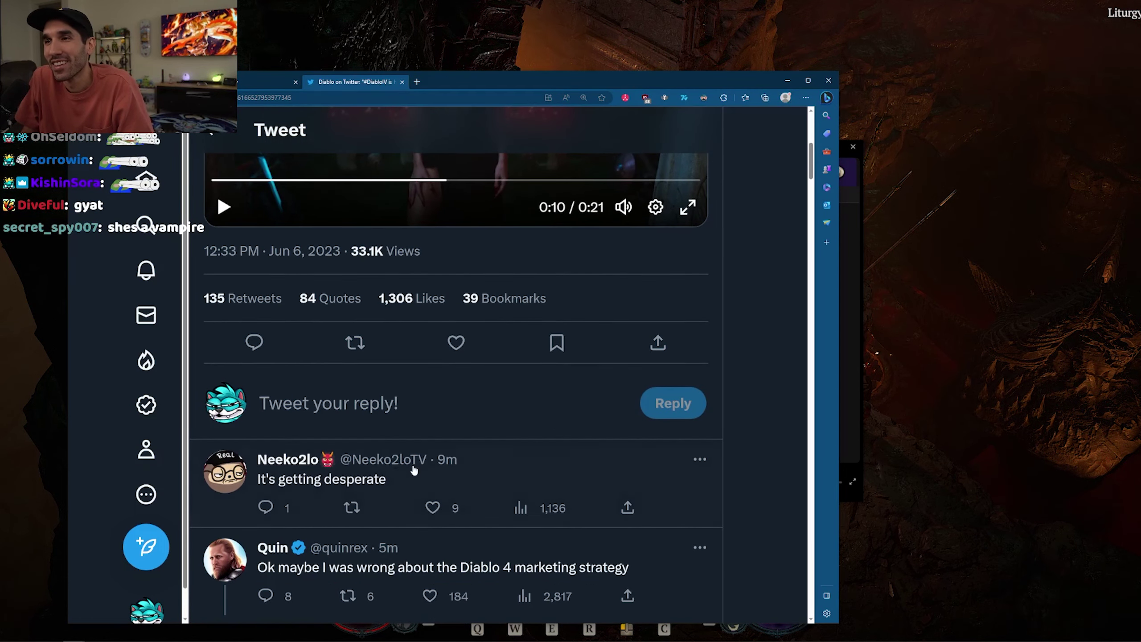
pyautogui.scroll(-1, 413, 470)
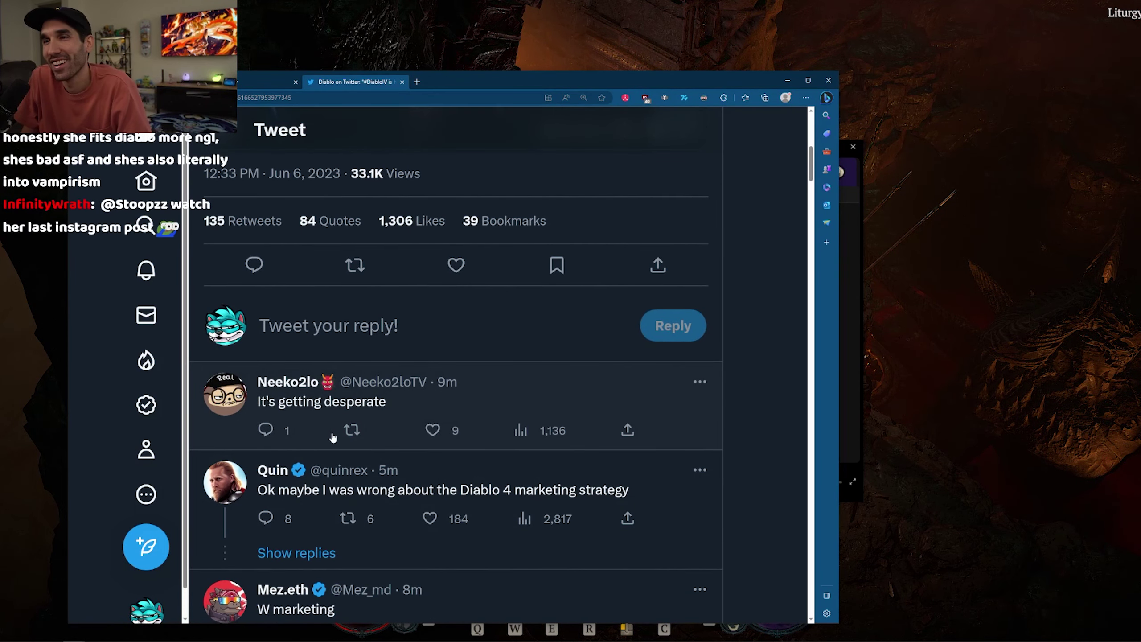
pyautogui.scroll(-2, 330, 444)
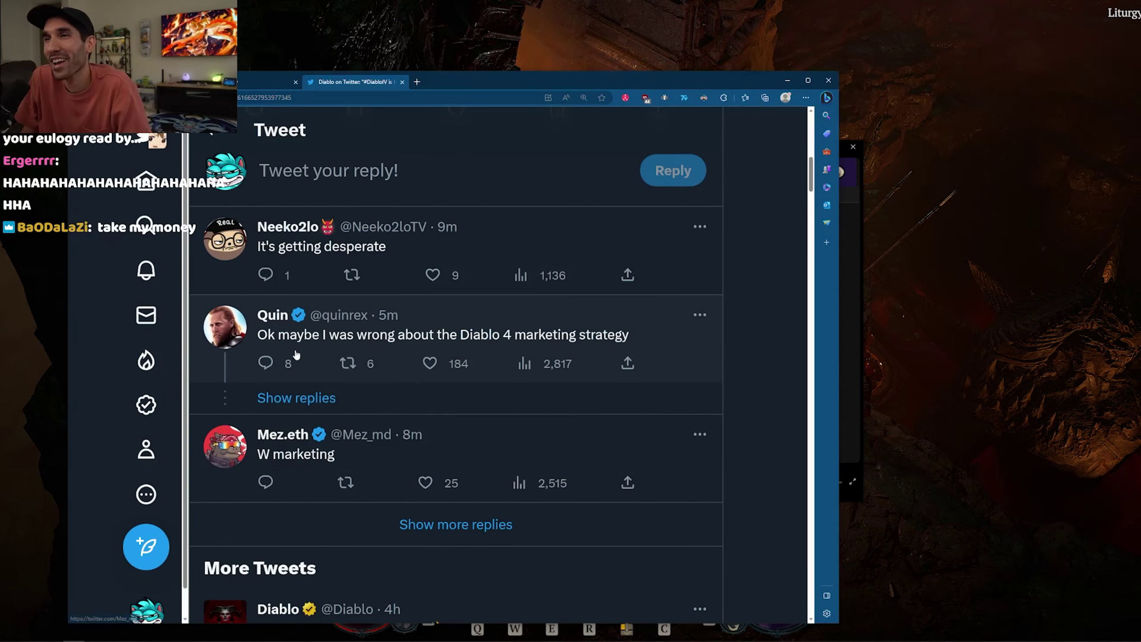
pyautogui.scroll(1, 540, 351)
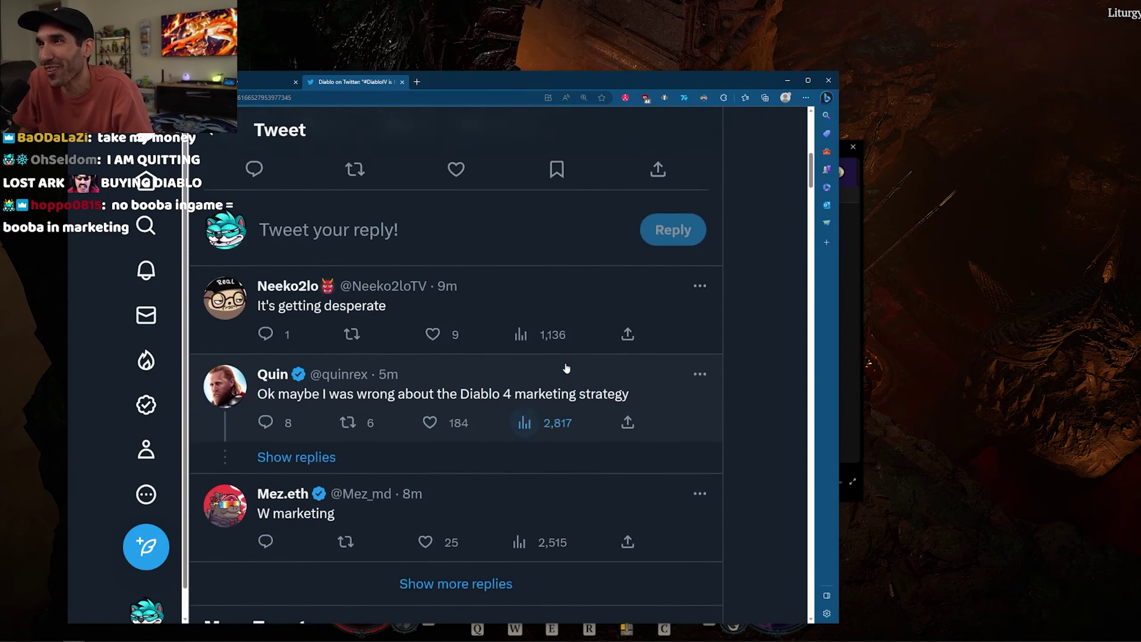
pyautogui.scroll(3, 566, 370)
pyautogui.scroll(1, 572, 388)
pyautogui.scroll(1, 538, 390)
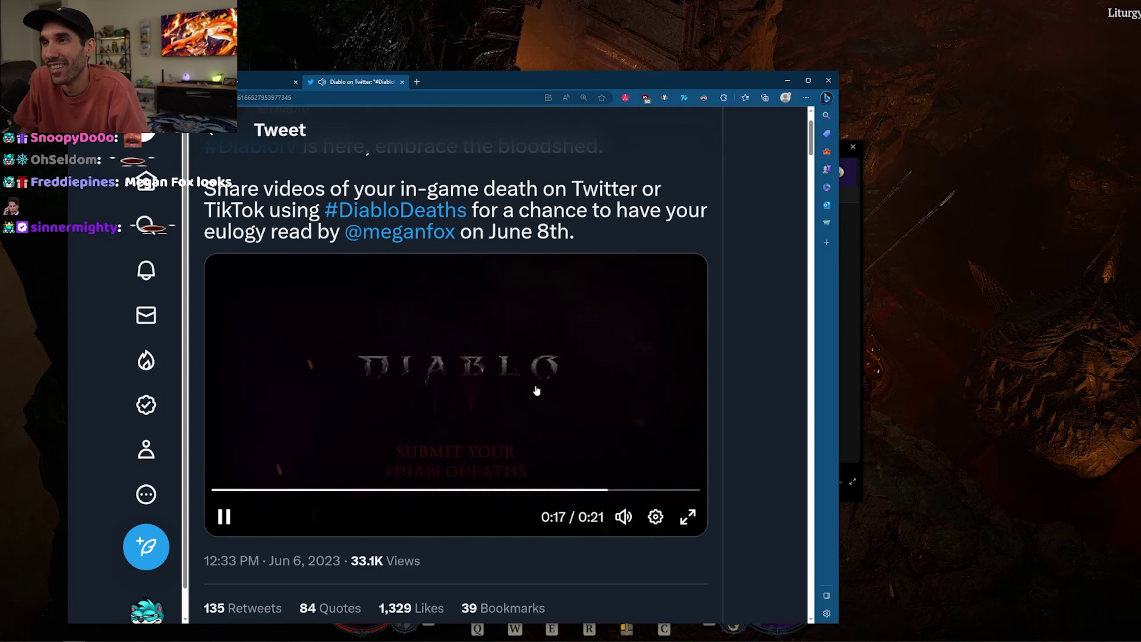
# Step: Pause the video on the Diablo IV title card at 0:18, then open a new tab
pyautogui.click(537, 390)
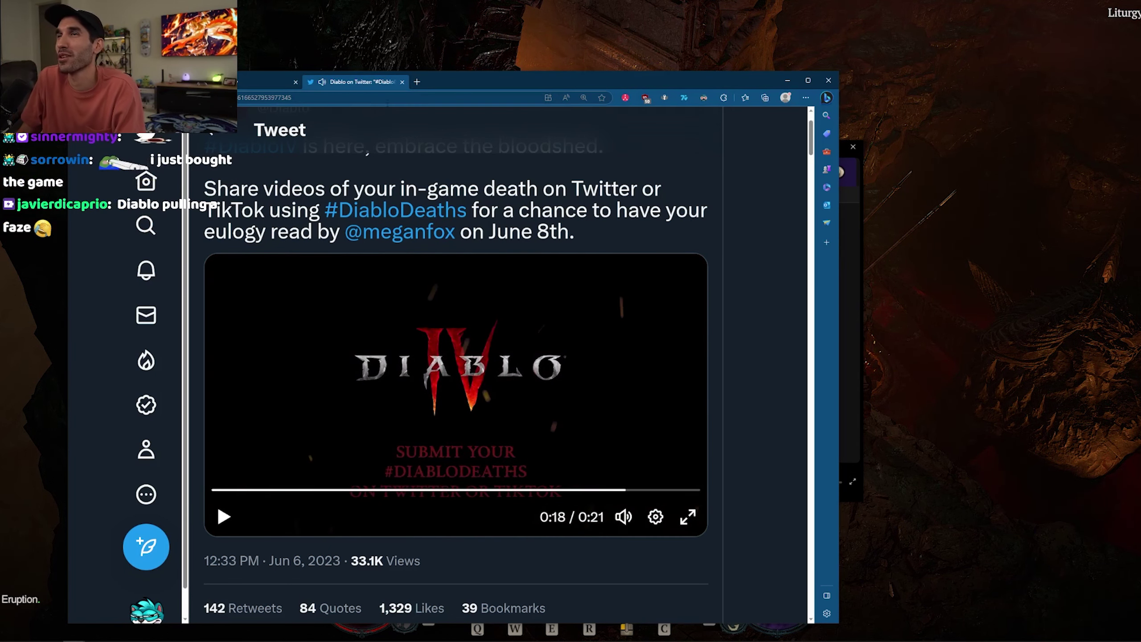
pyautogui.click(417, 87)
pyautogui.write('wow')
# Step: Open Wowhead's Diablo 4 hub and a fastest-selling news article, then rewind the tweet video to 0:04
pyautogui.press('Return')
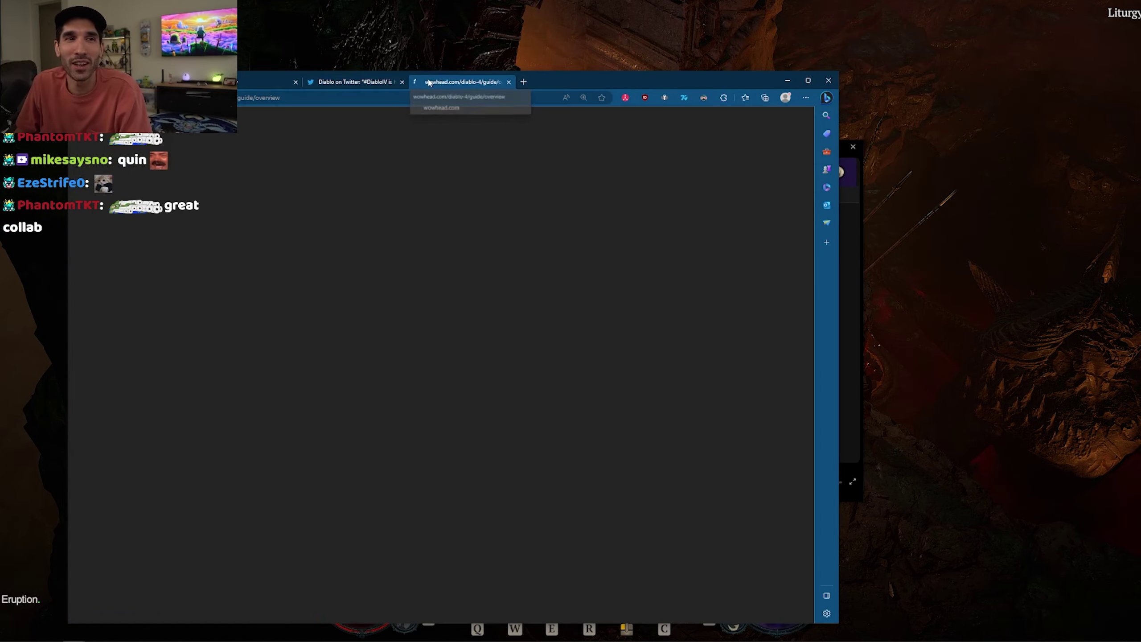
pyautogui.scroll(-2, 438, 259)
pyautogui.scroll(-3, 264, 253)
pyautogui.scroll(5, 264, 258)
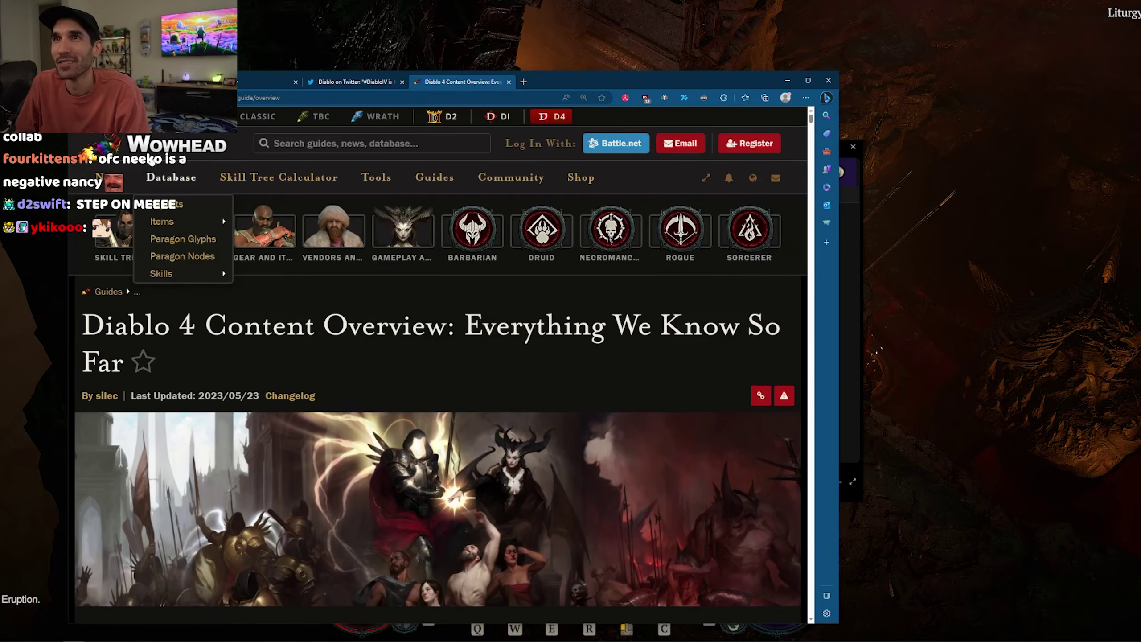
pyautogui.click(178, 145)
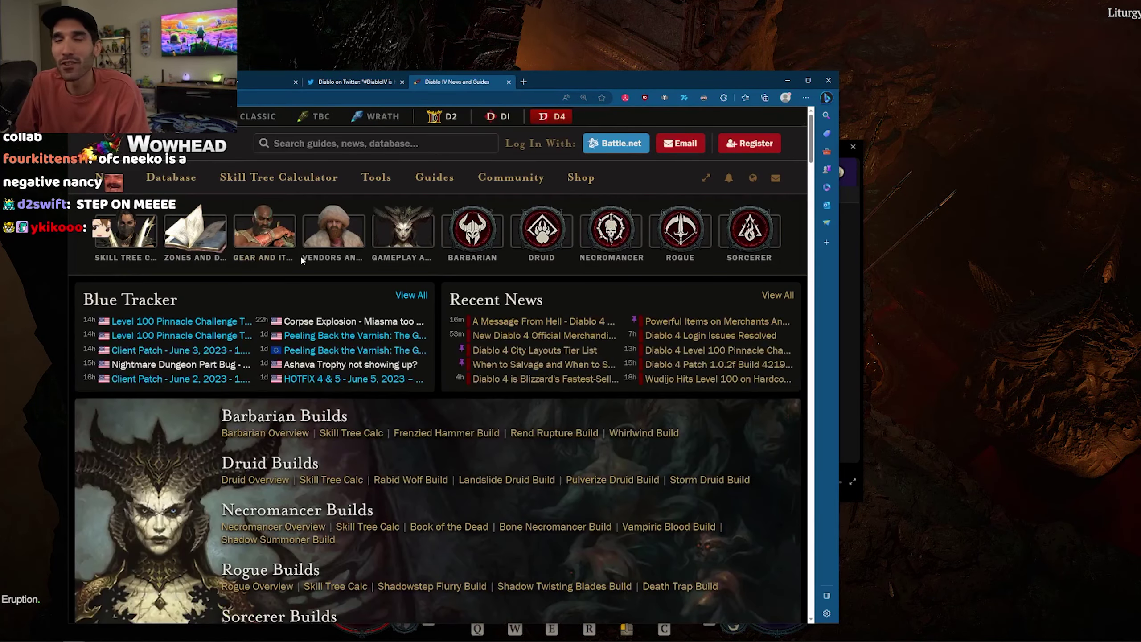
pyautogui.click(544, 378)
pyautogui.click(346, 83)
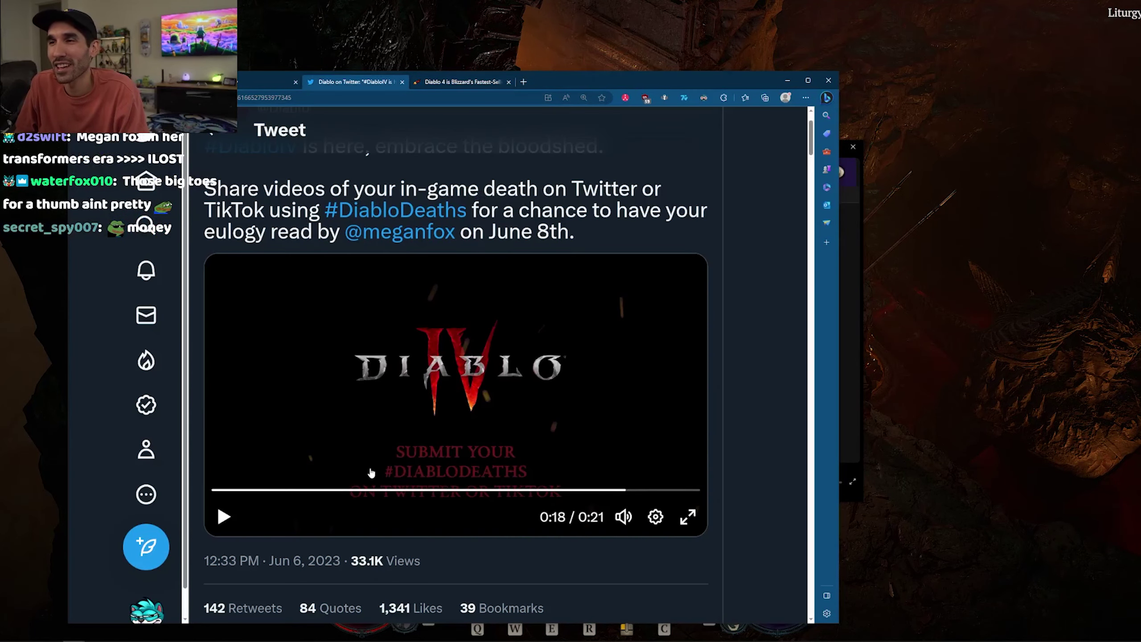
pyautogui.moveTo(357, 492); pyautogui.dragTo(332, 494)
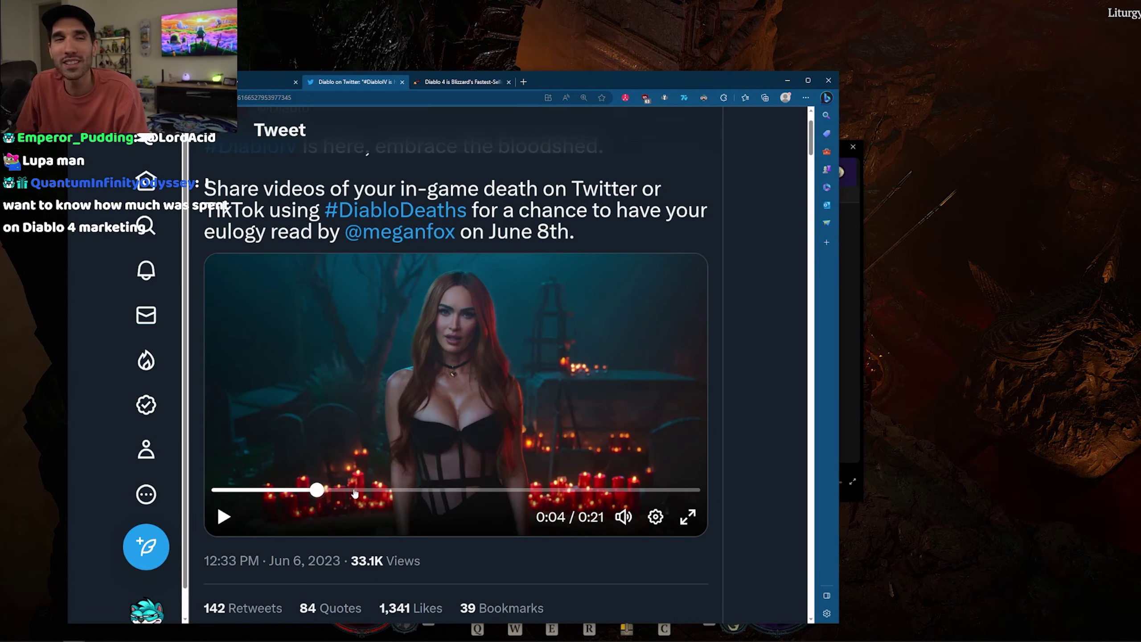